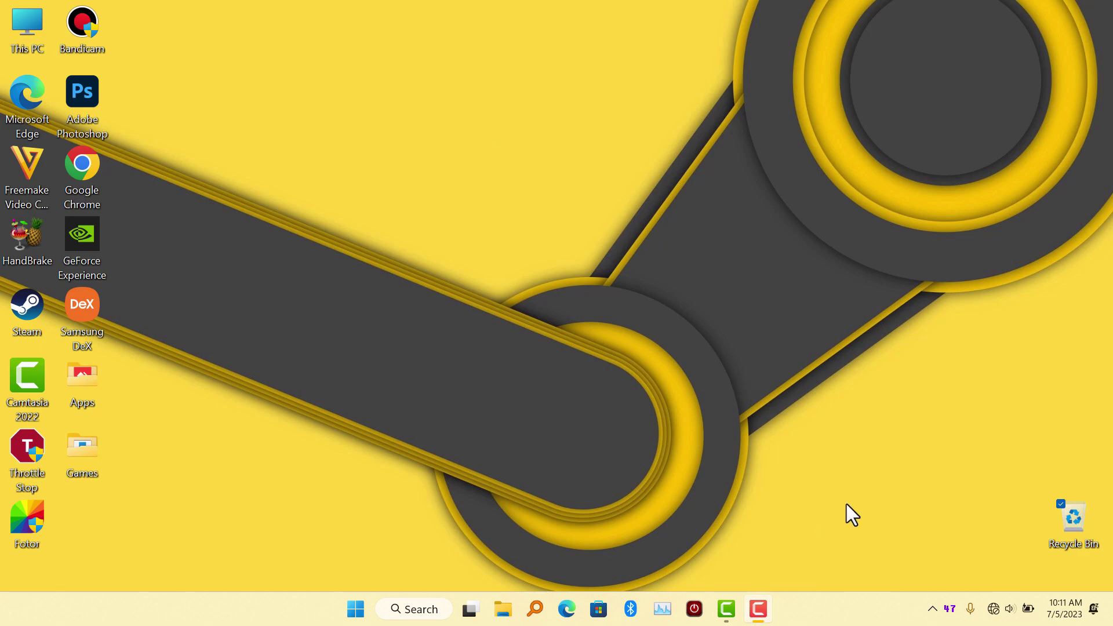
Step: Confirm ThrottleStop's FIVR CPU Core offset of -130.9 mV, save it, and minimize ThrottleStop
click(932, 609)
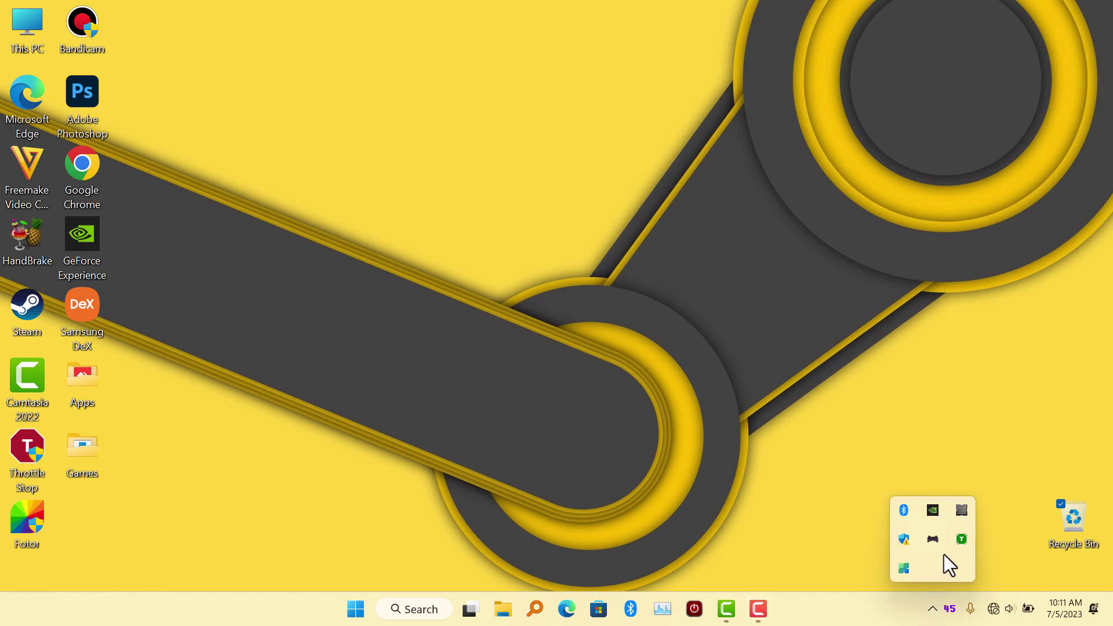
click(958, 550)
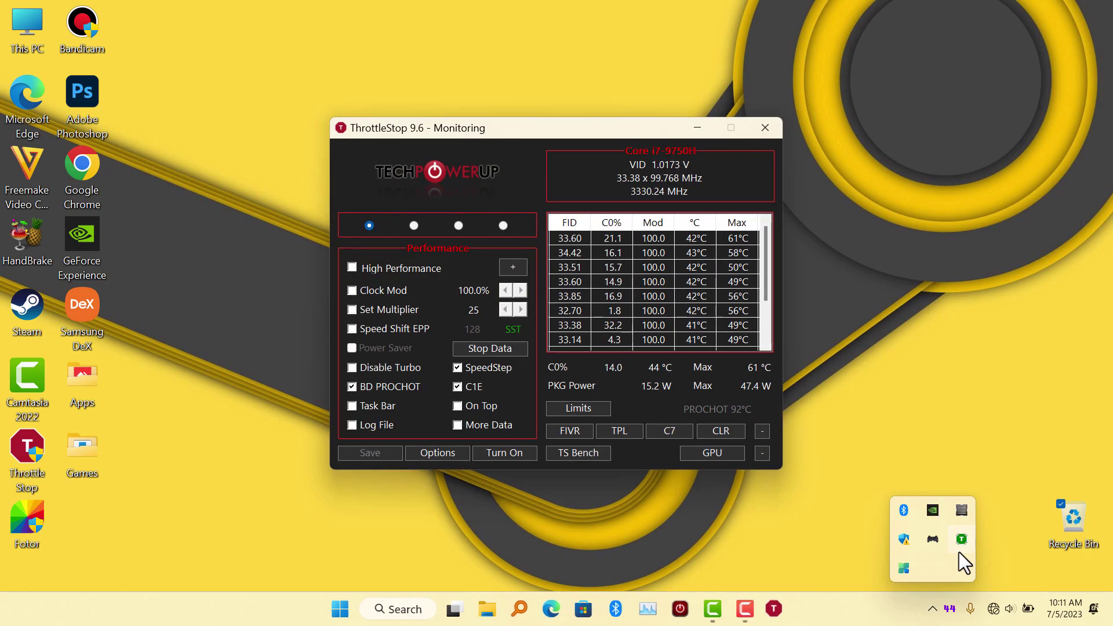
click(571, 428)
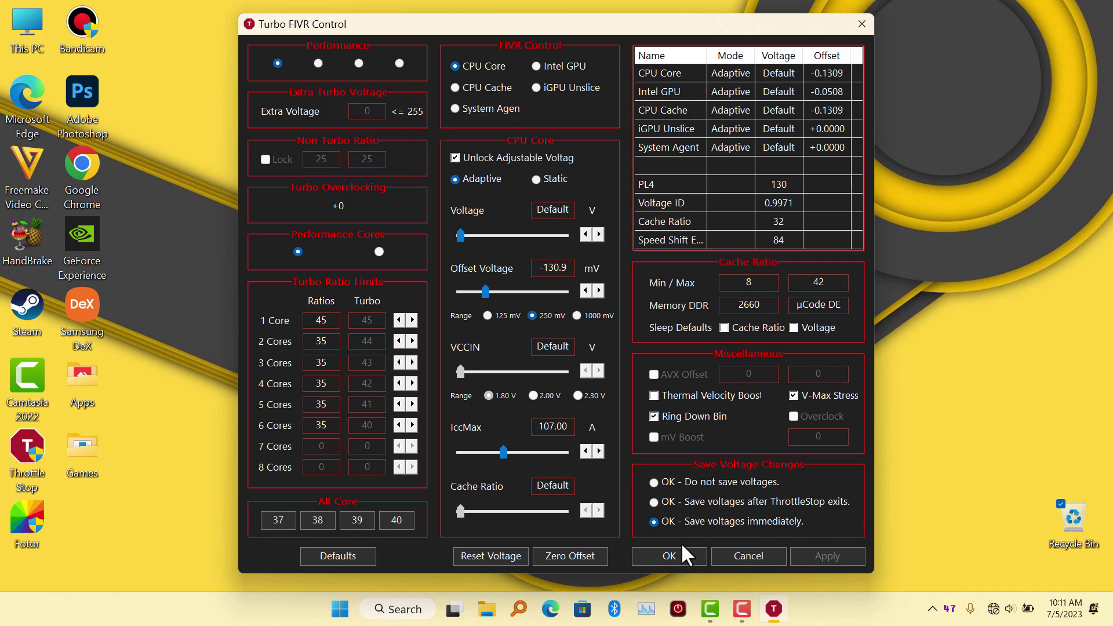
click(687, 547)
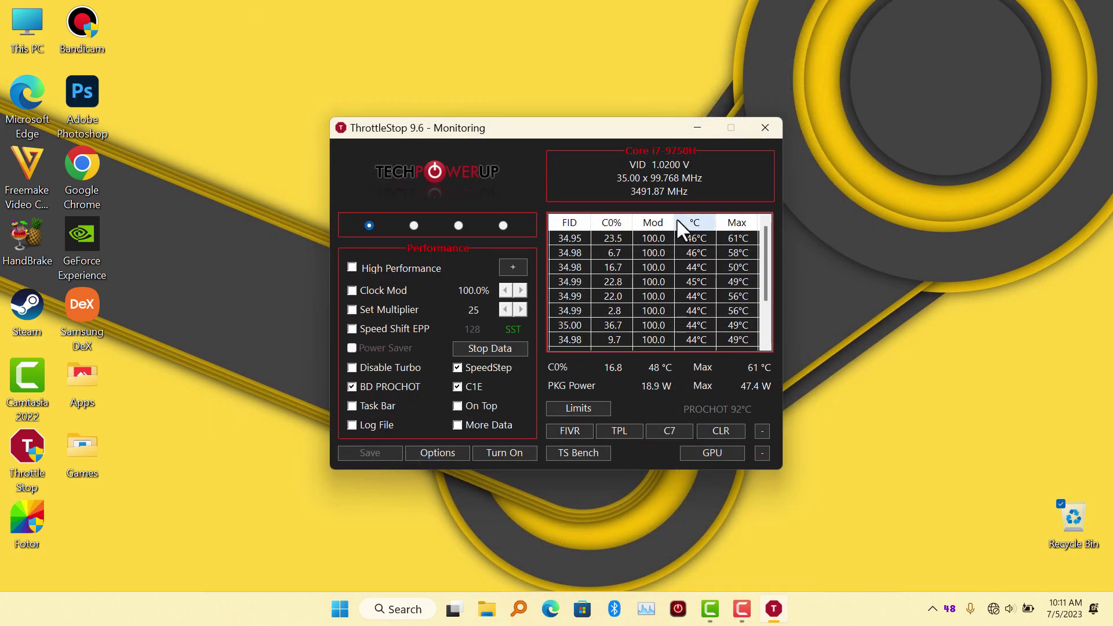
click(700, 127)
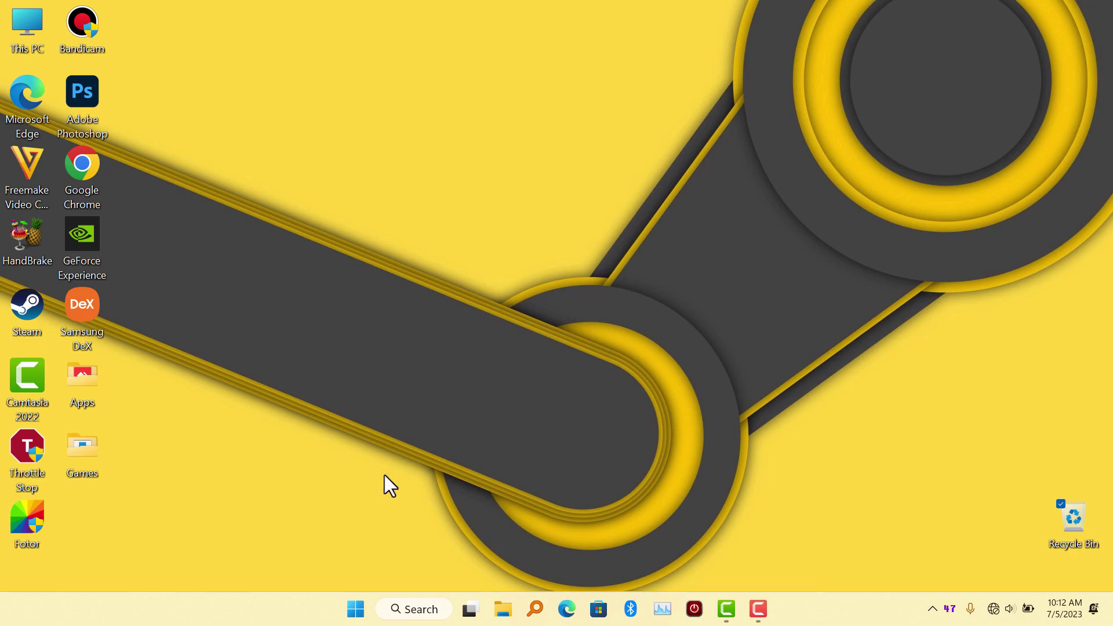
Step: Open Control Panel by searching 'cont', then go to Hardware and Sound > Power Options
click(355, 609)
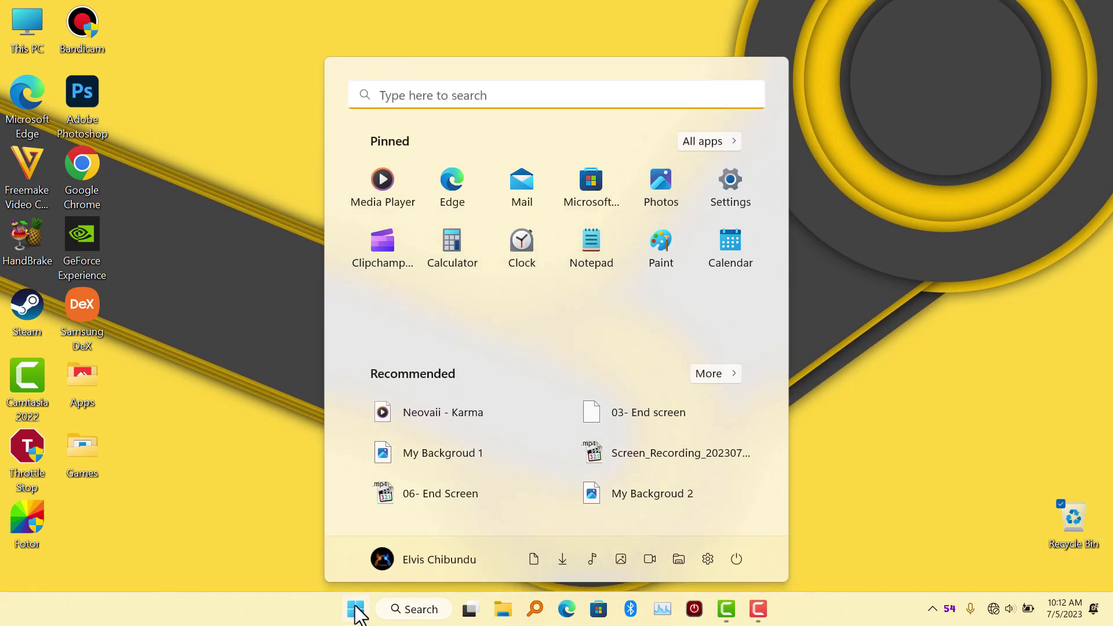
text(cont)
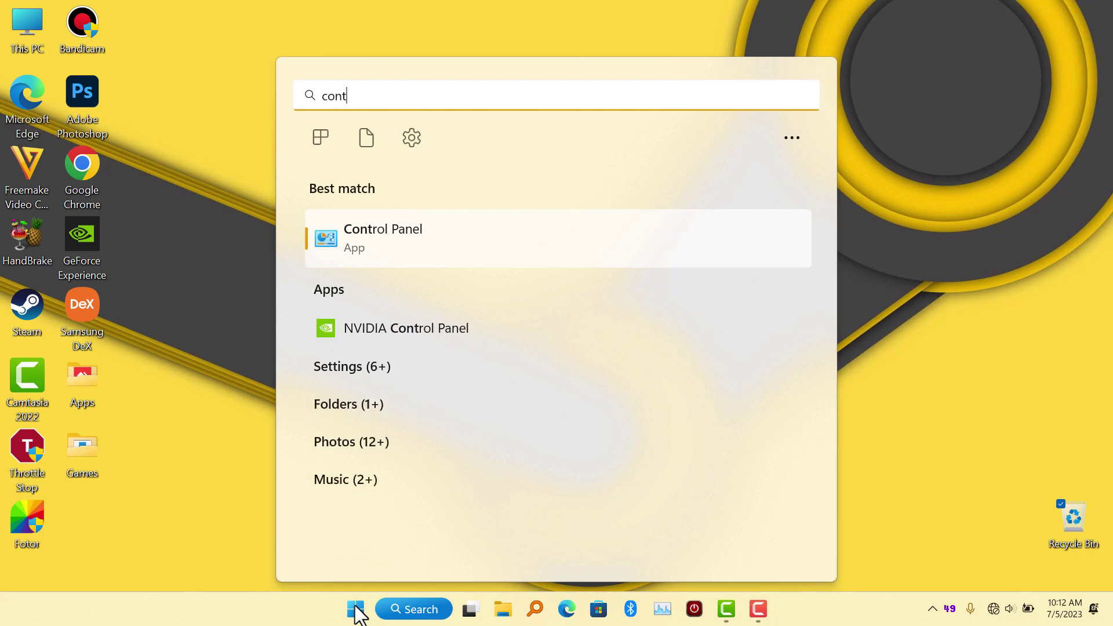
click(419, 248)
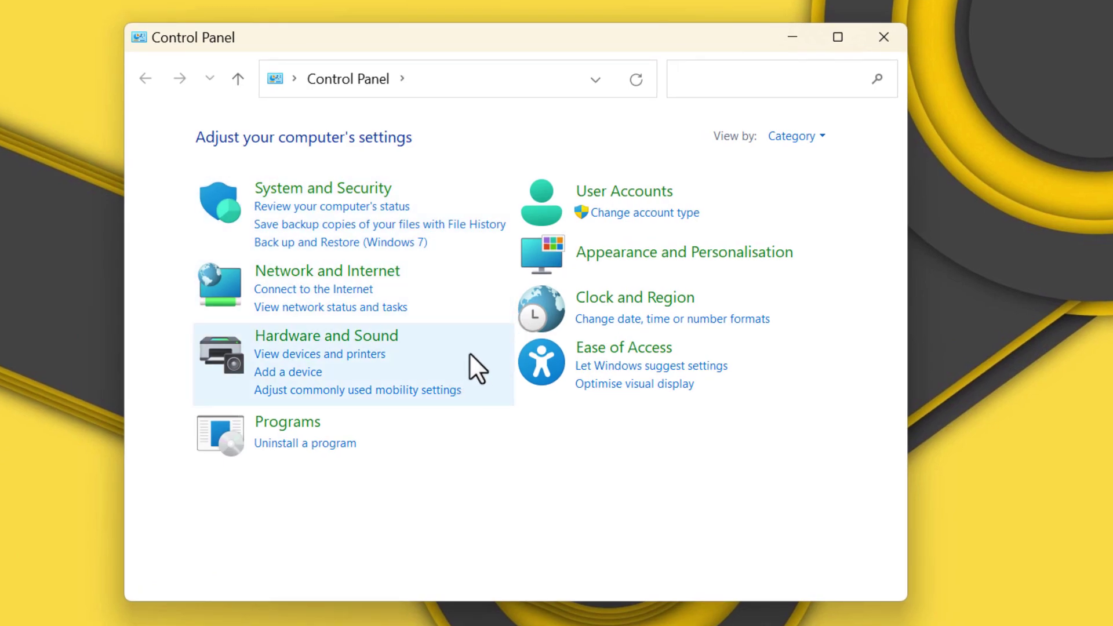
click(469, 354)
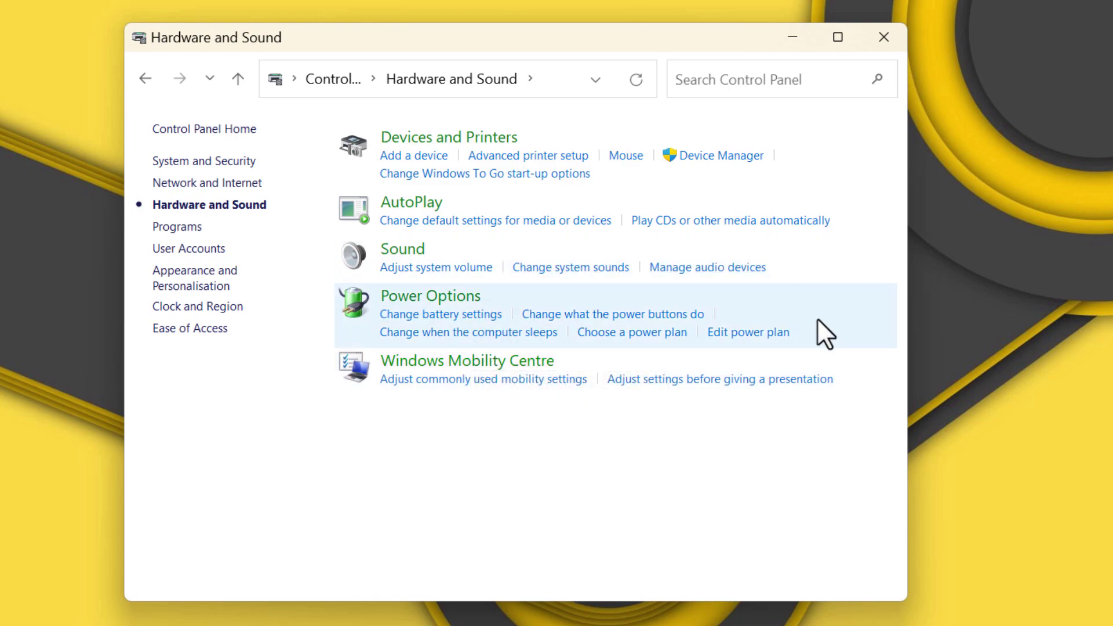
click(848, 320)
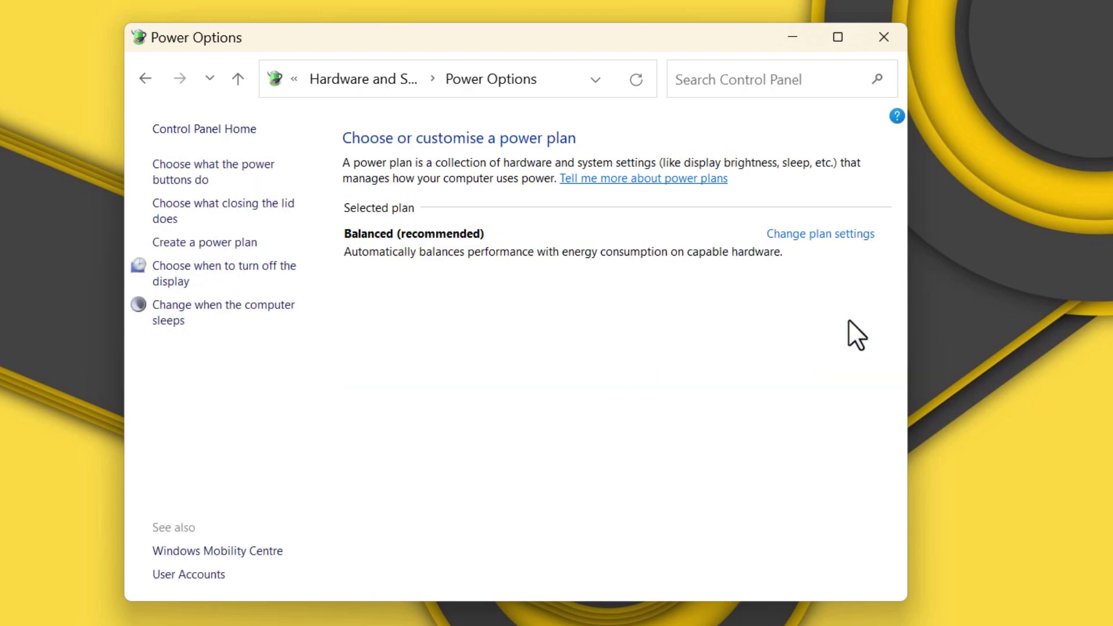
Step: Start a new Balanced-based power plan, name it 'Undervolt', and continue to its display settings
click(235, 244)
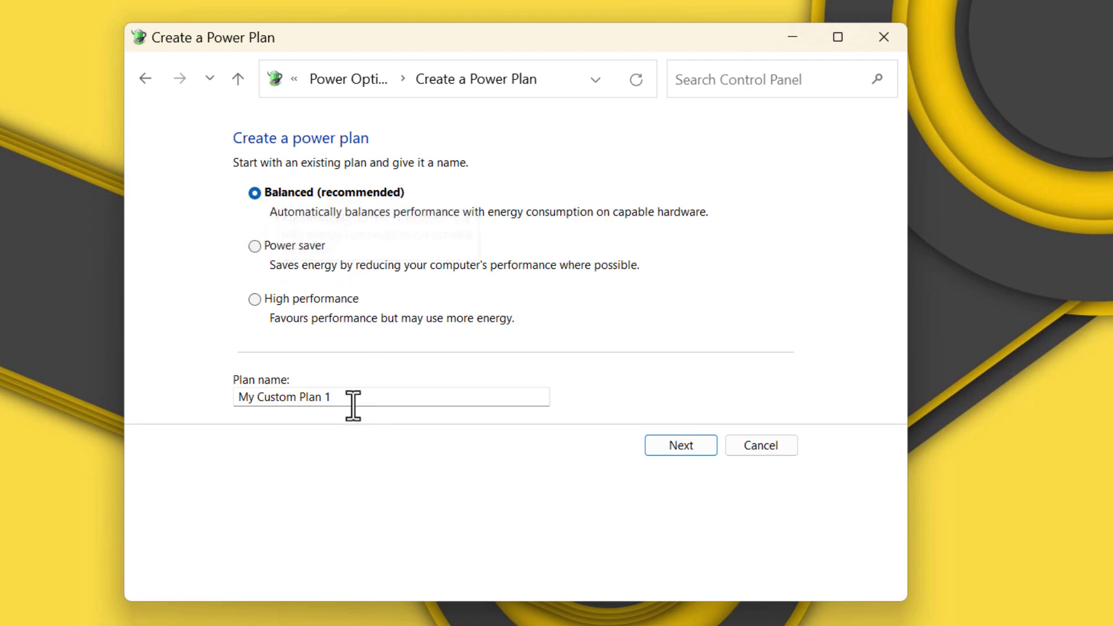
drag(353, 404, 248, 410)
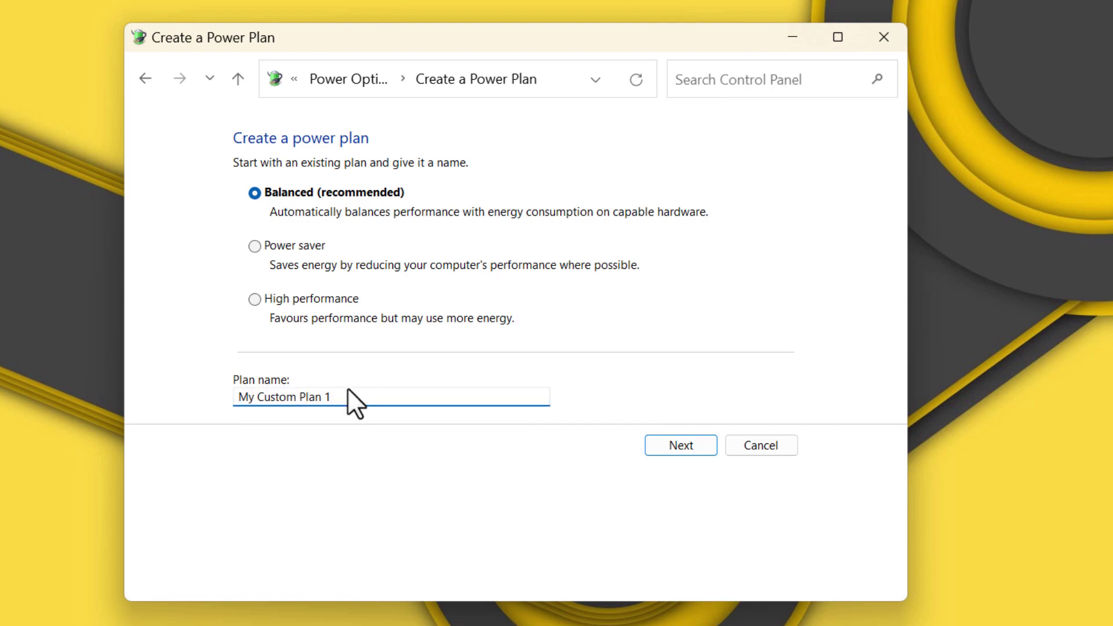
drag(347, 392, 138, 383)
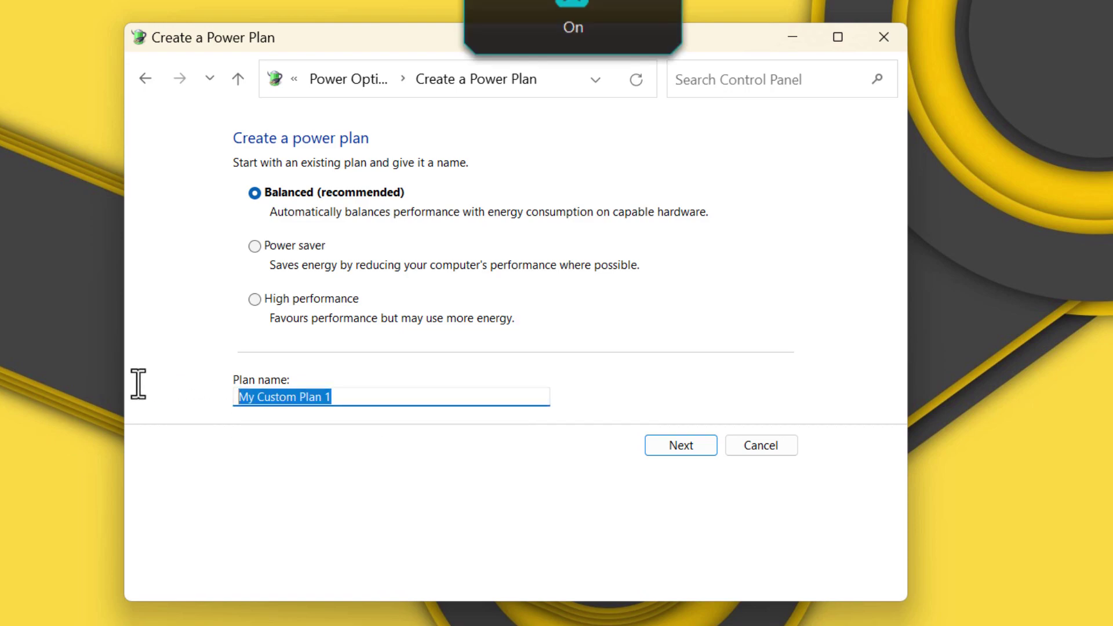
text(U)
key(Caps_Lock)
text(n)
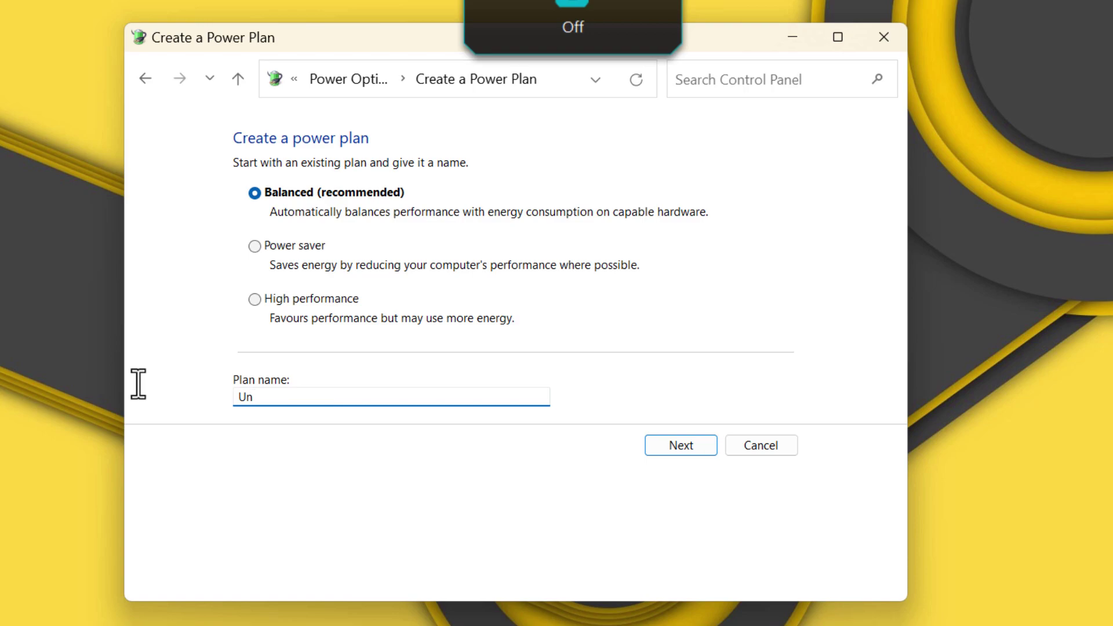
text(dervo0l)
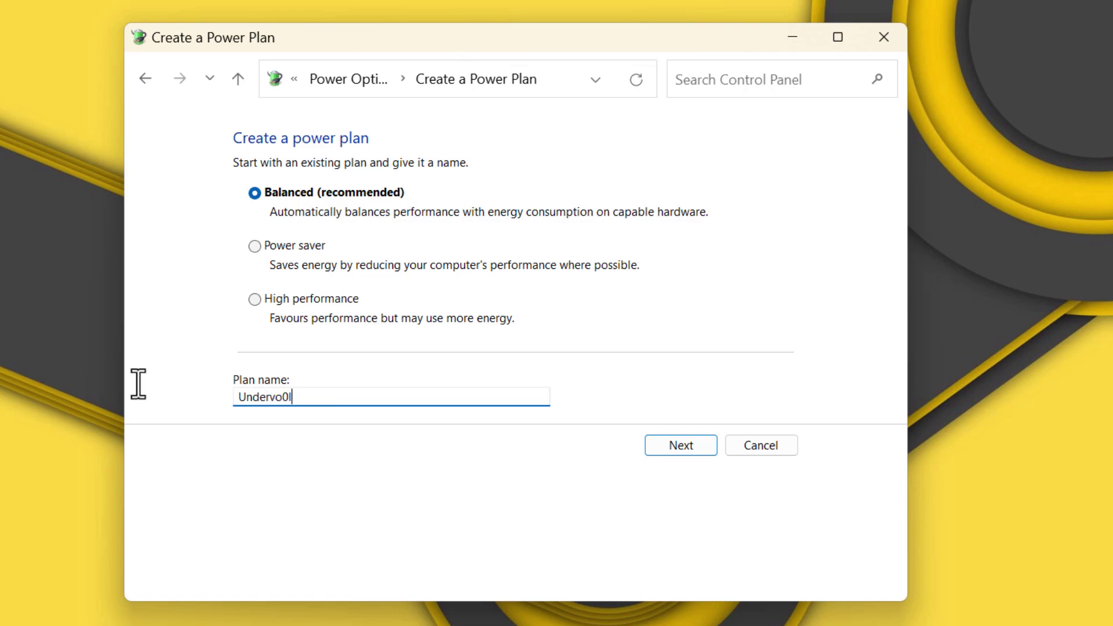
key(BackSpace)
key(BackSpace)
text(lt)
click(681, 444)
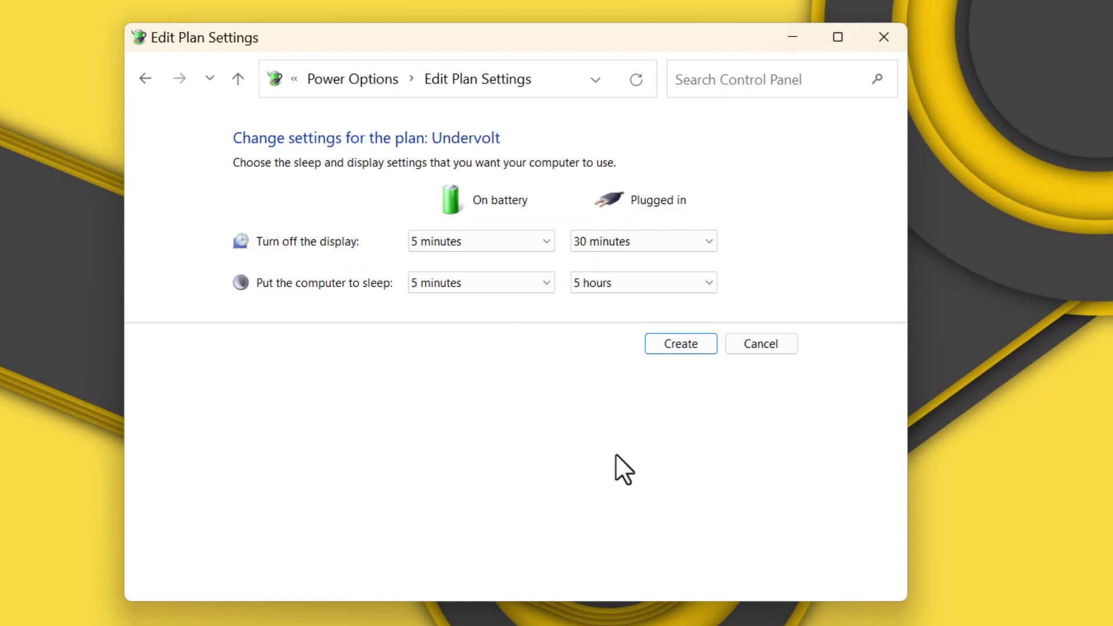
Step: Create the Undervolt plan and open its plan settings
click(689, 346)
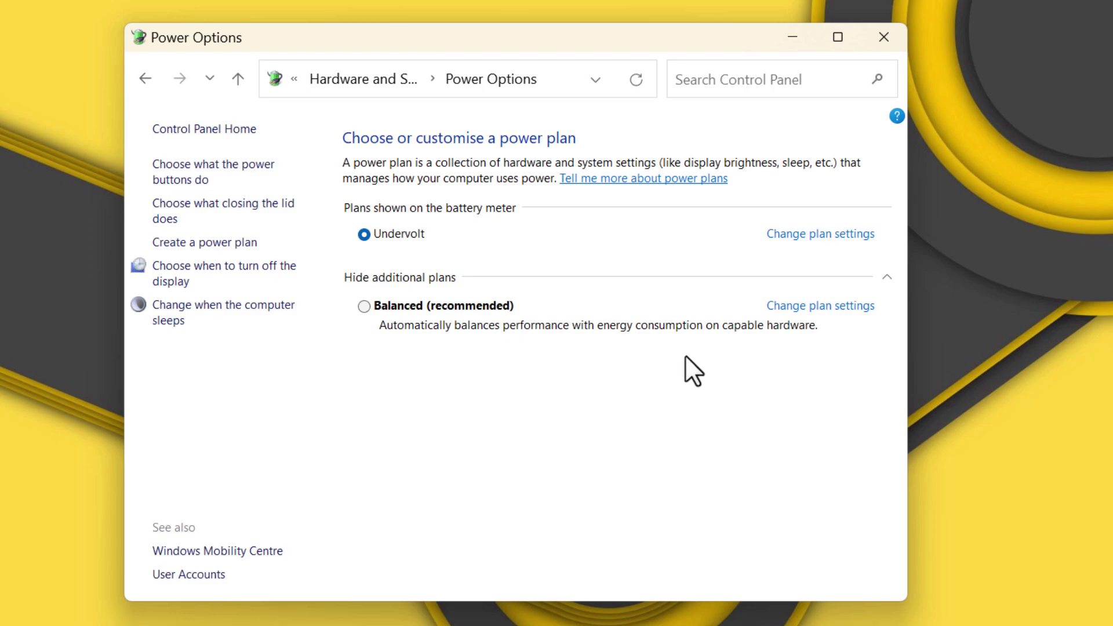
click(868, 235)
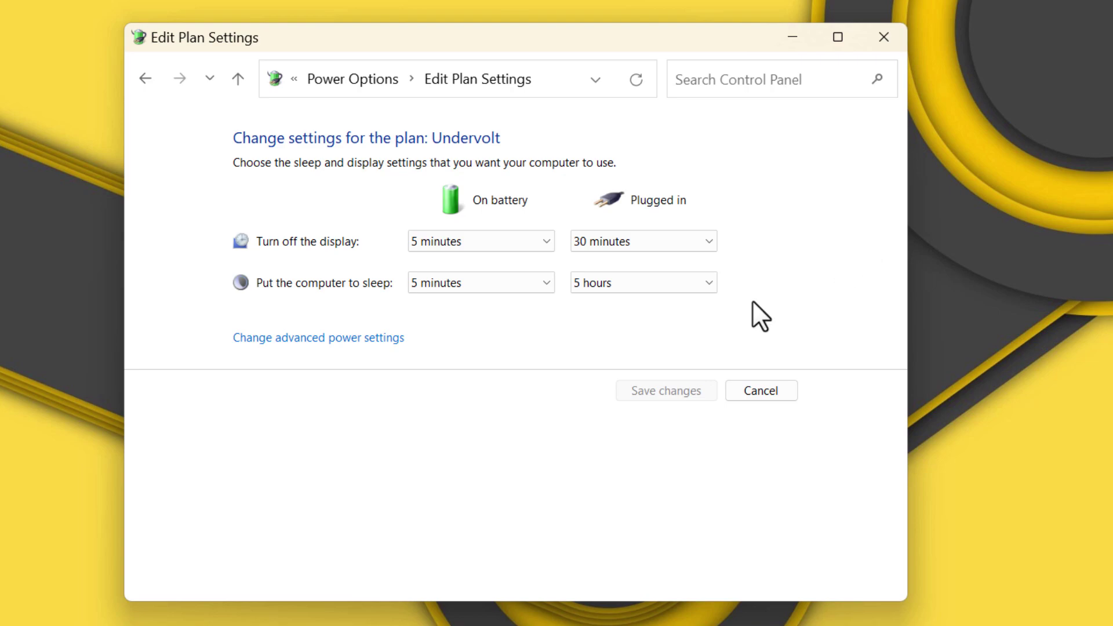
Step: In Undervolt's advanced settings, expand Processor power management > Maximum processor state and edit the Plugged in value
click(343, 339)
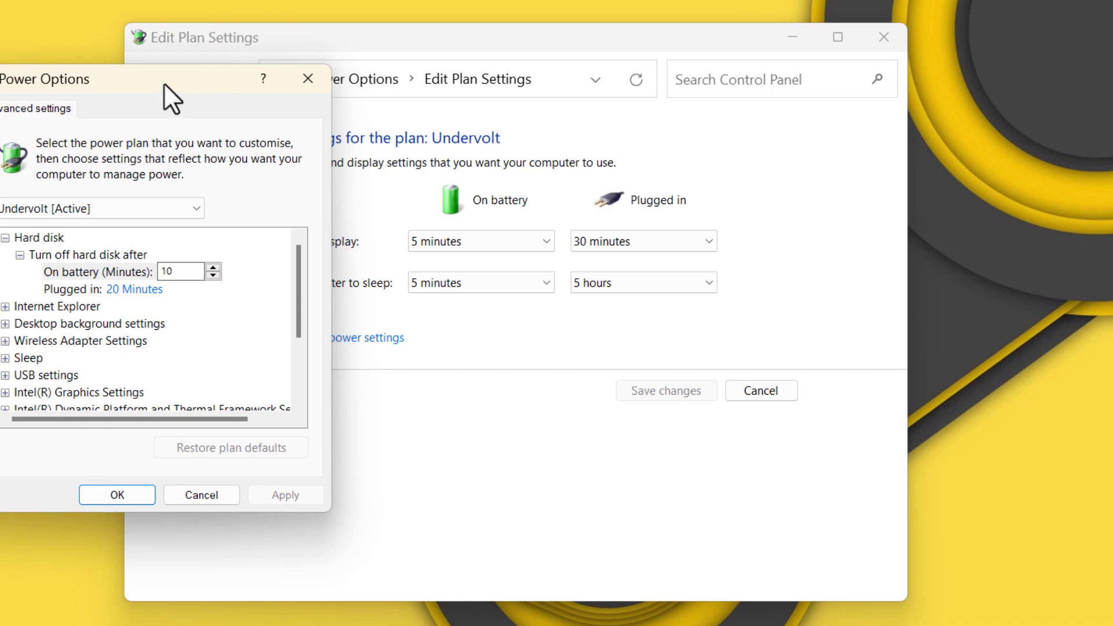
drag(164, 82, 474, 65)
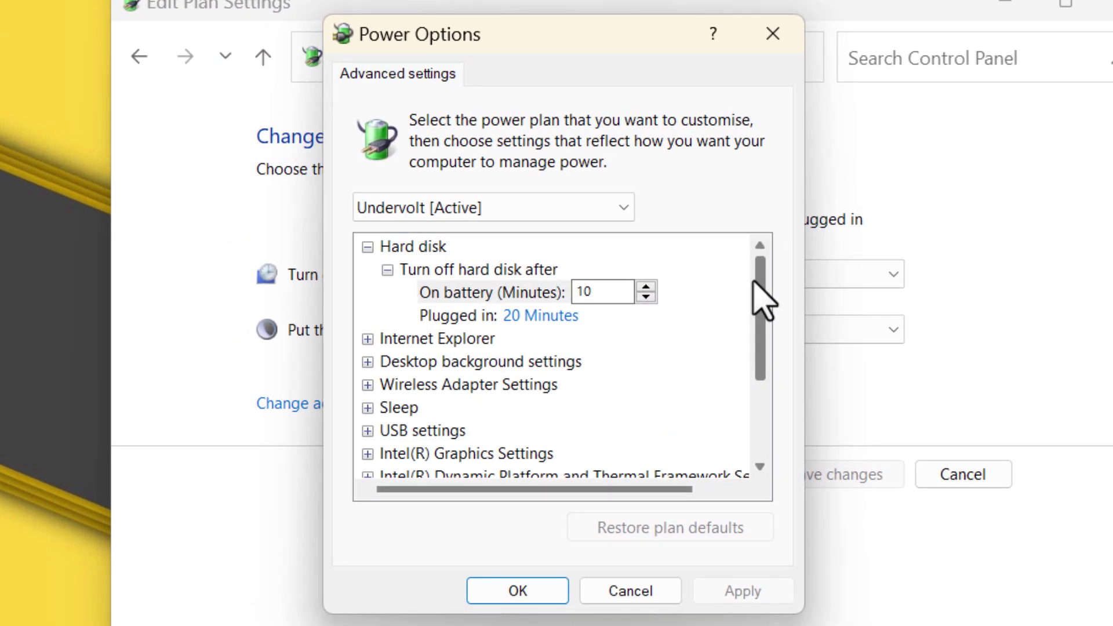
drag(683, 265, 693, 375)
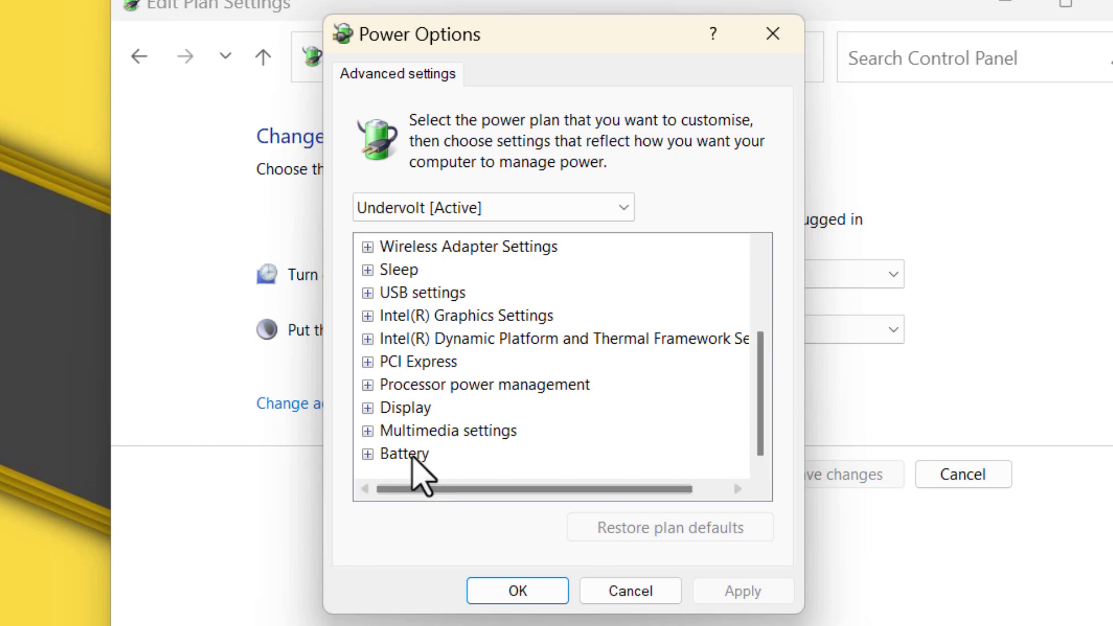
click(367, 385)
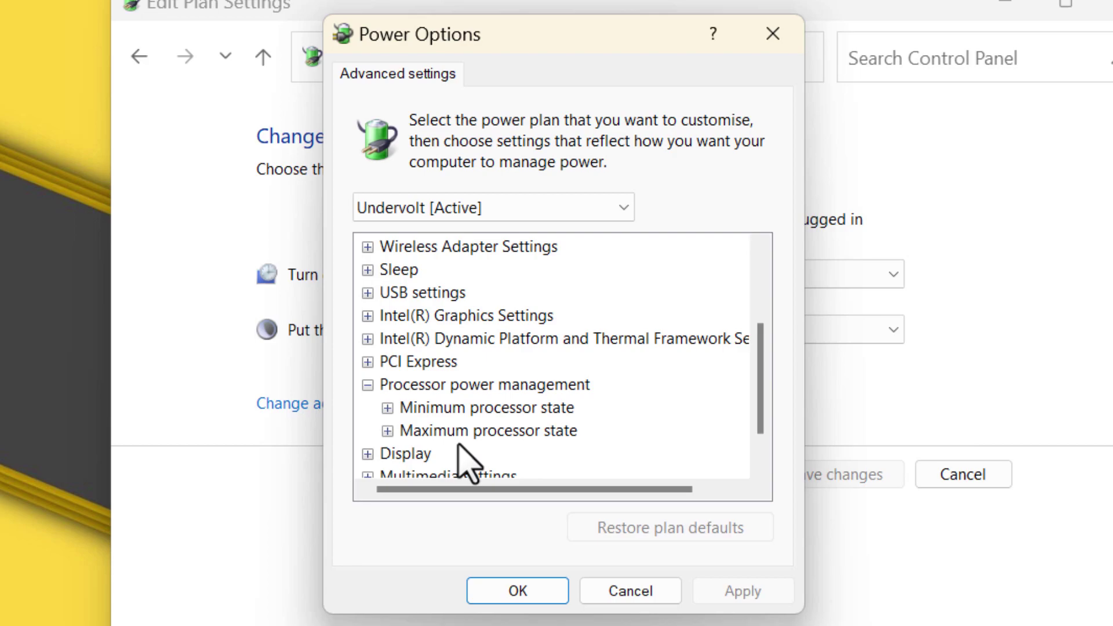
click(390, 431)
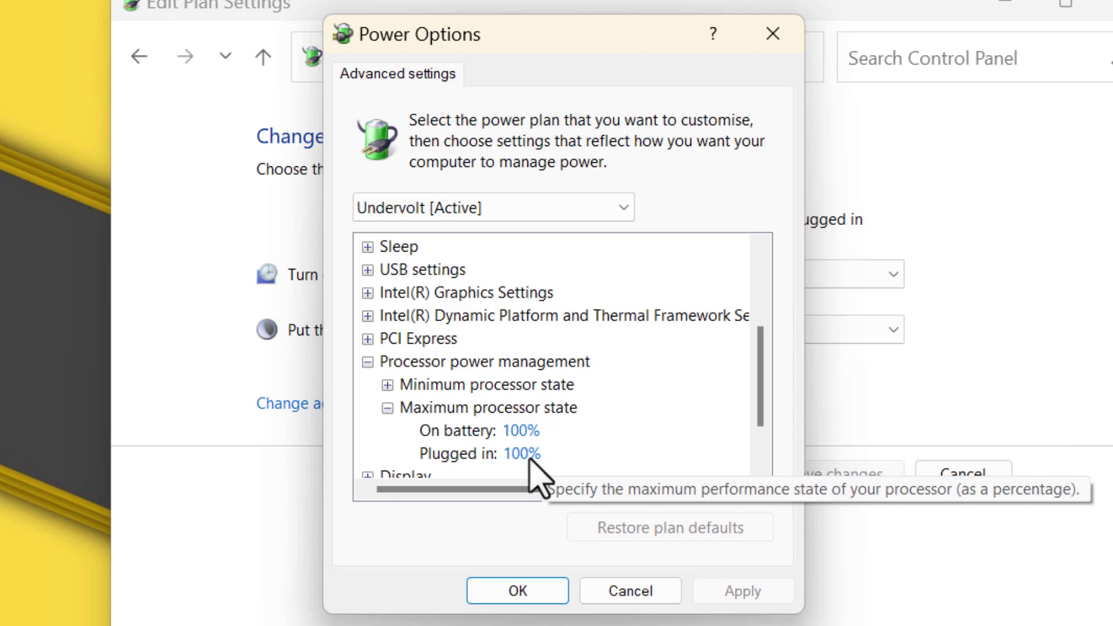
click(525, 454)
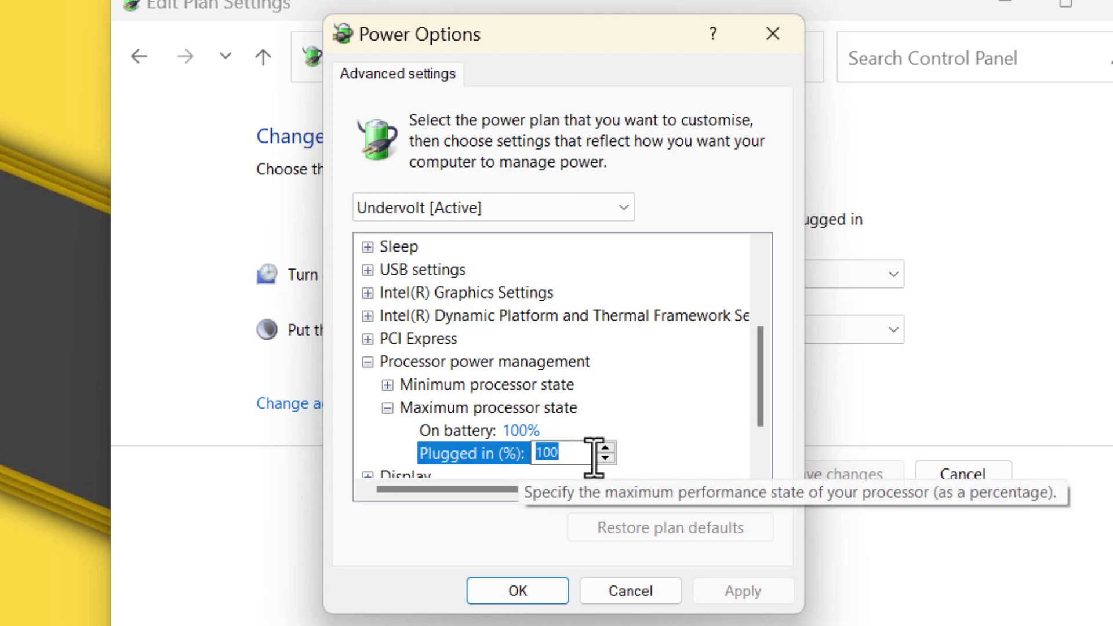
Step: Enter 90, then change the plugged-in maximum processor state to 85%
text(90)
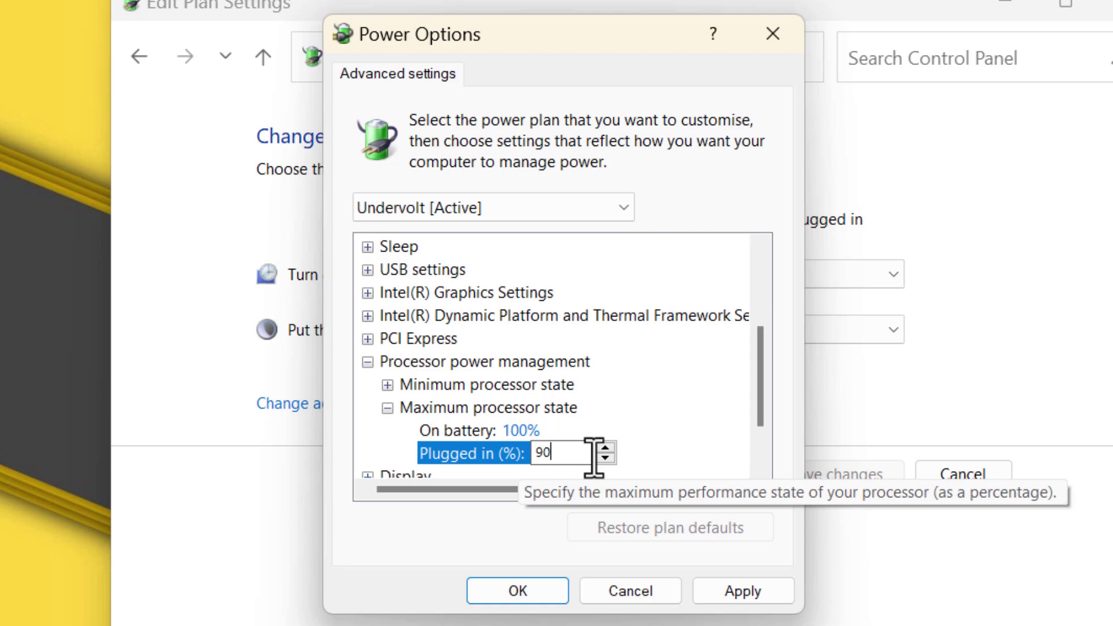
key(BackSpace)
key(BackSpace)
text(85)
Step: Change the plugged-in maximum processor state to 80% and select the value for replacement
key(BackSpace)
key(BackSpace)
text(80)
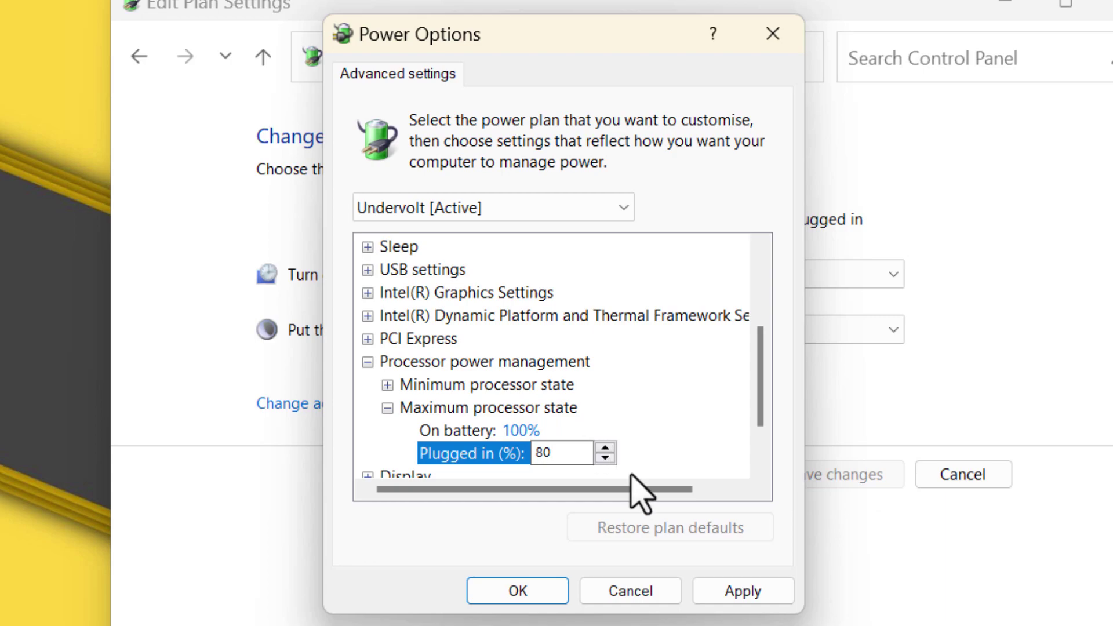
drag(571, 454, 476, 478)
Step: Set the plugged-in maximum processor state to 75%, apply it, and close the dialog with OK
text(75)
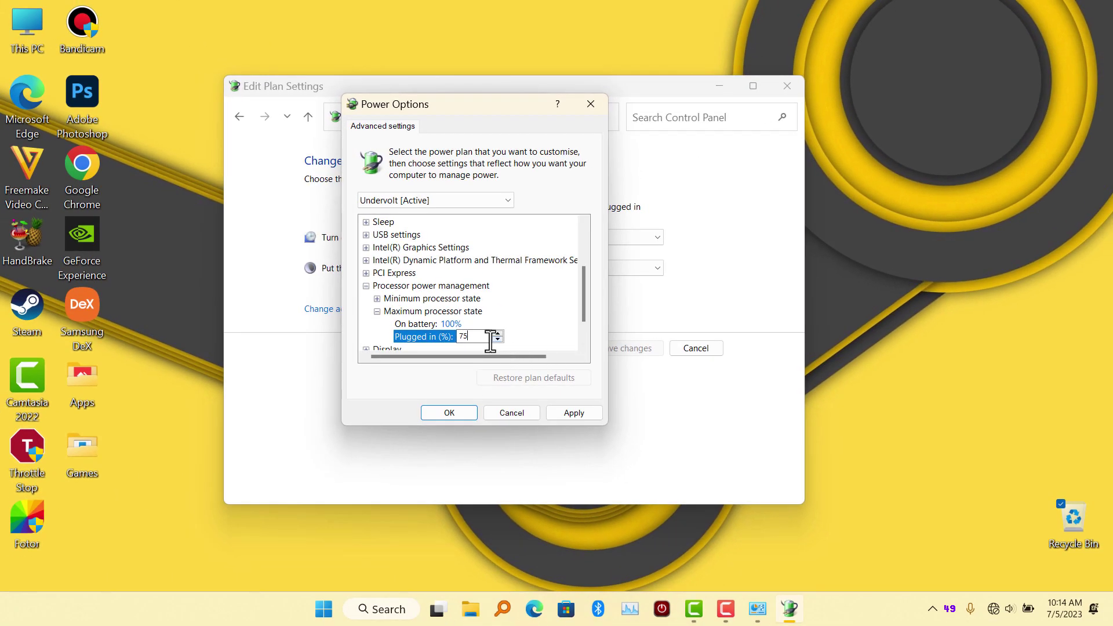
click(587, 413)
click(443, 417)
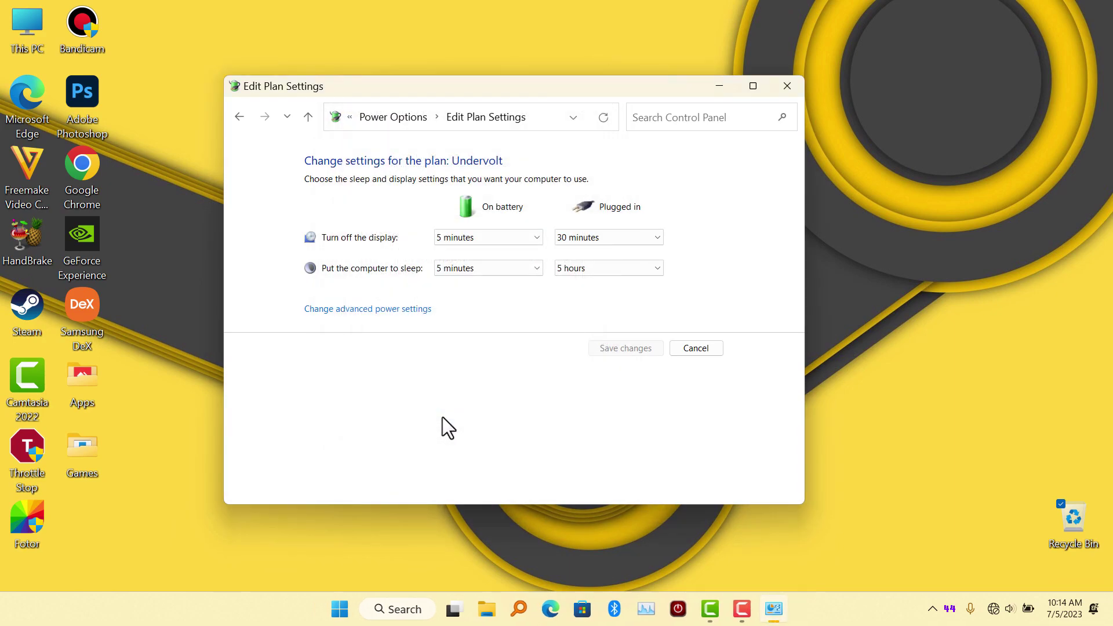